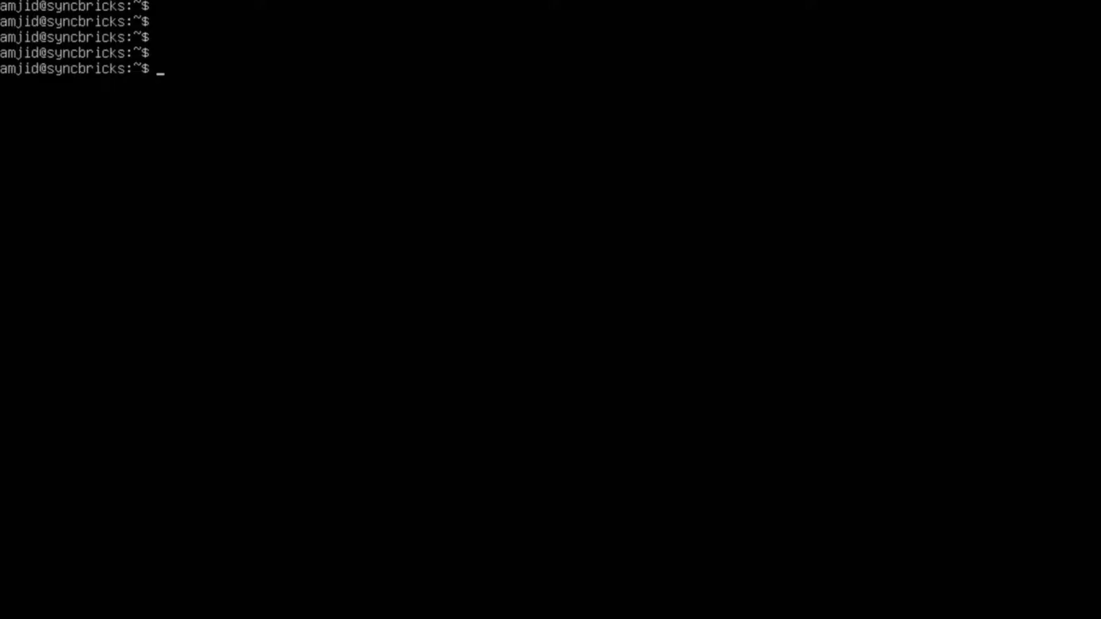
Step: Check the release with lsb_release -a, then start typing sudo apt-get install ubuntu-desktop
{"action": "type", "text": "sb_release -a"}
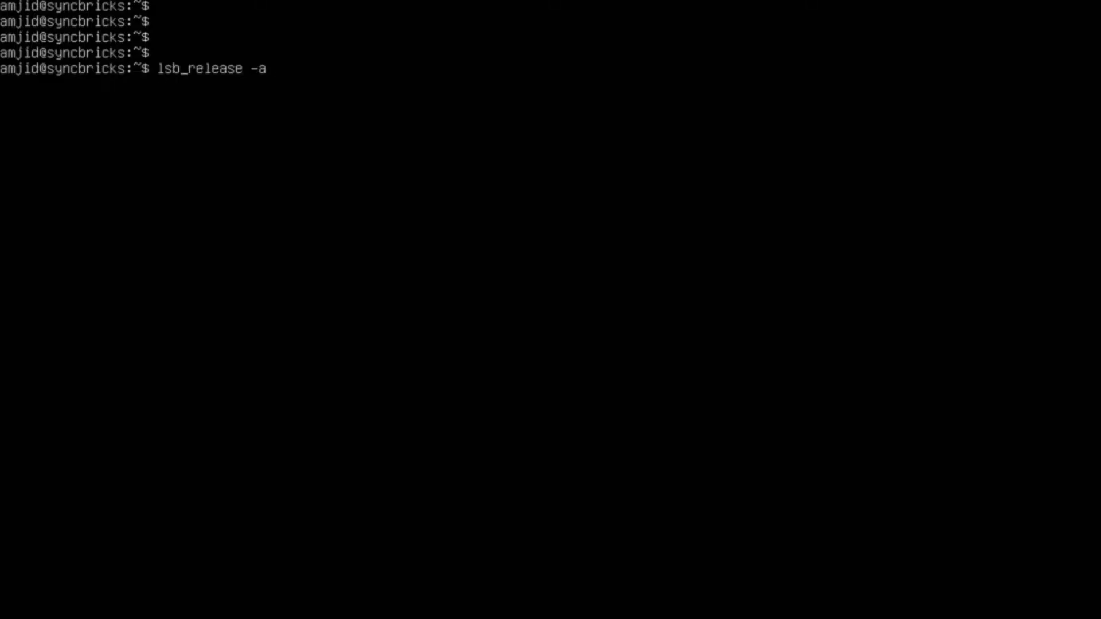
{"action": "key", "text": "Return"}
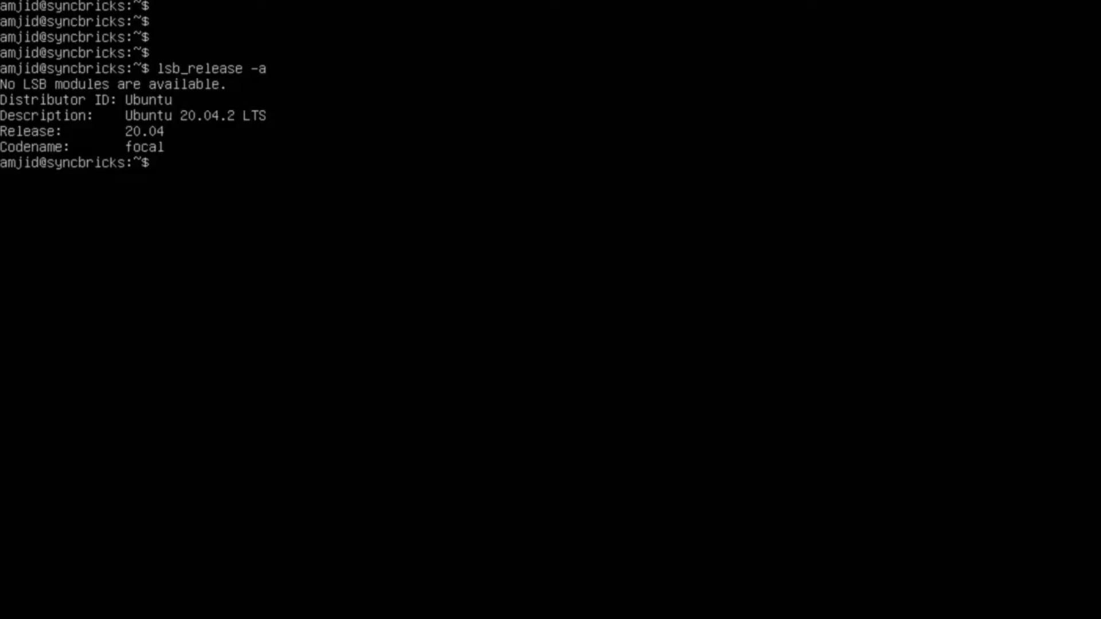
{"action": "type", "text": "sudo apt-get ins"}
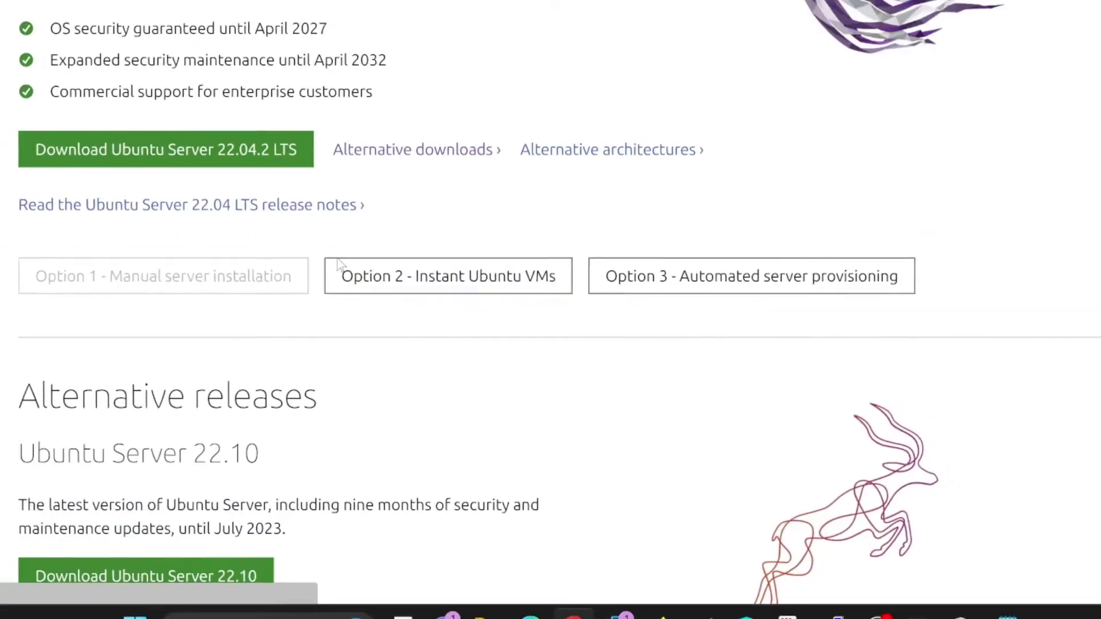
{"action": "scroll", "coordinate": [383, 337], "scroll_direction": "down", "scroll_amount": 3}
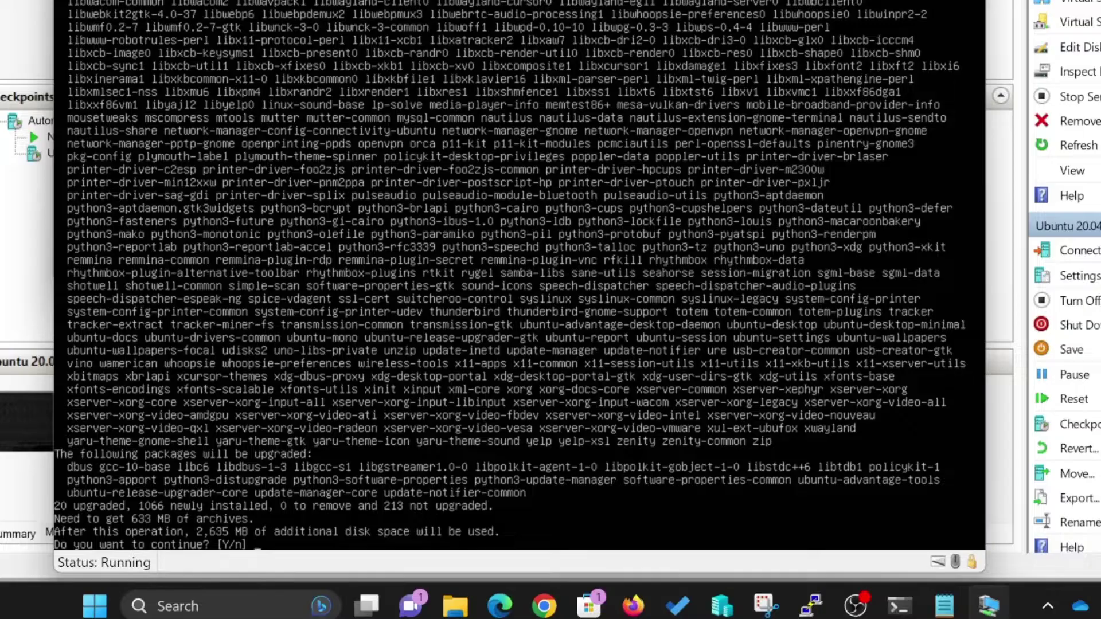
Step: Approve the ubuntu-desktop install at the Y/n prompt and let all packages finish installing
{"action": "key", "text": "Return"}
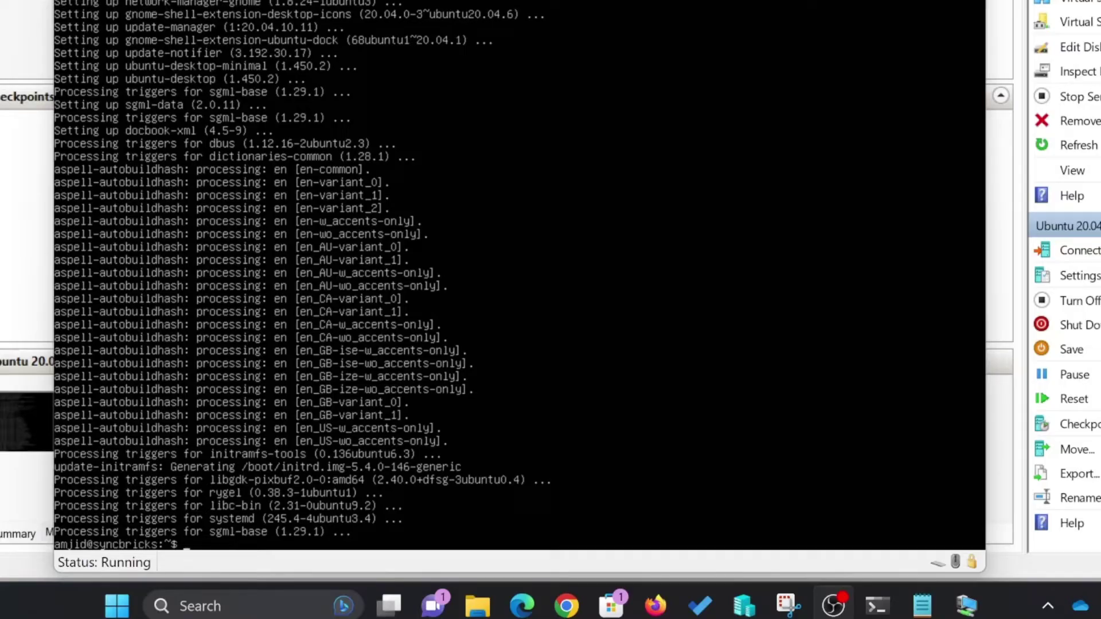
Step: Clear the install output from the terminal and launch the graphical desktop with startx
{"action": "key", "text": "Return"}
{"action": "key", "text": "Return"}
{"action": "key", "text": "Return"}
{"action": "key", "text": "ctrl+l"}
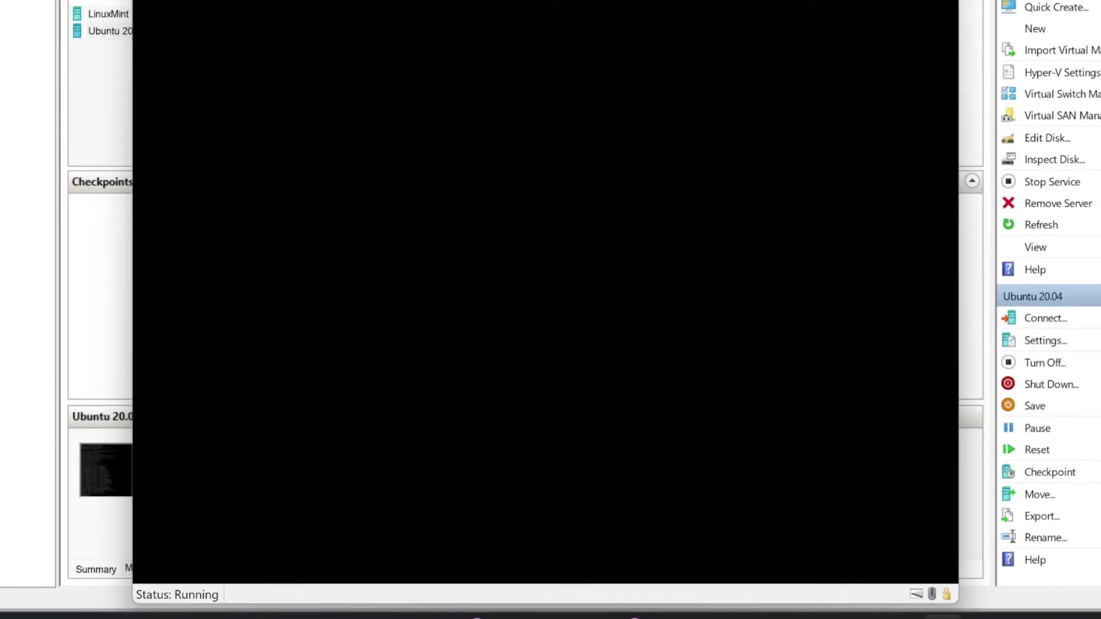
{"action": "key", "text": "Return"}
{"action": "key", "text": "Return"}
{"action": "key", "text": "Return"}
{"action": "key", "text": "Return"}
{"action": "key", "text": "Return"}
{"action": "type", "text": "startx"}
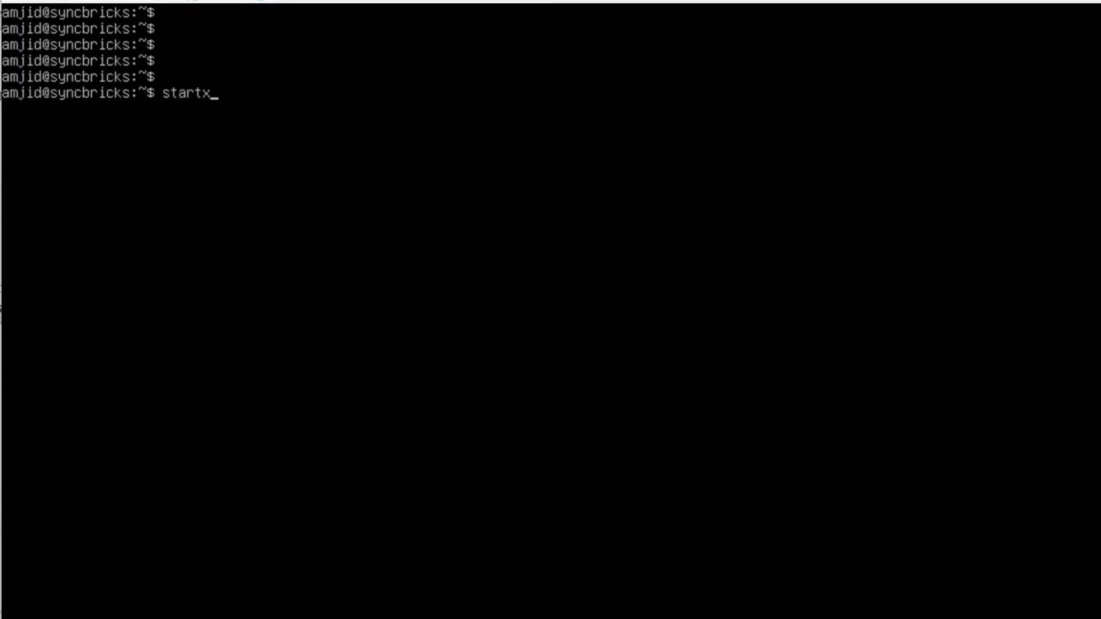
{"action": "key", "text": "Return"}
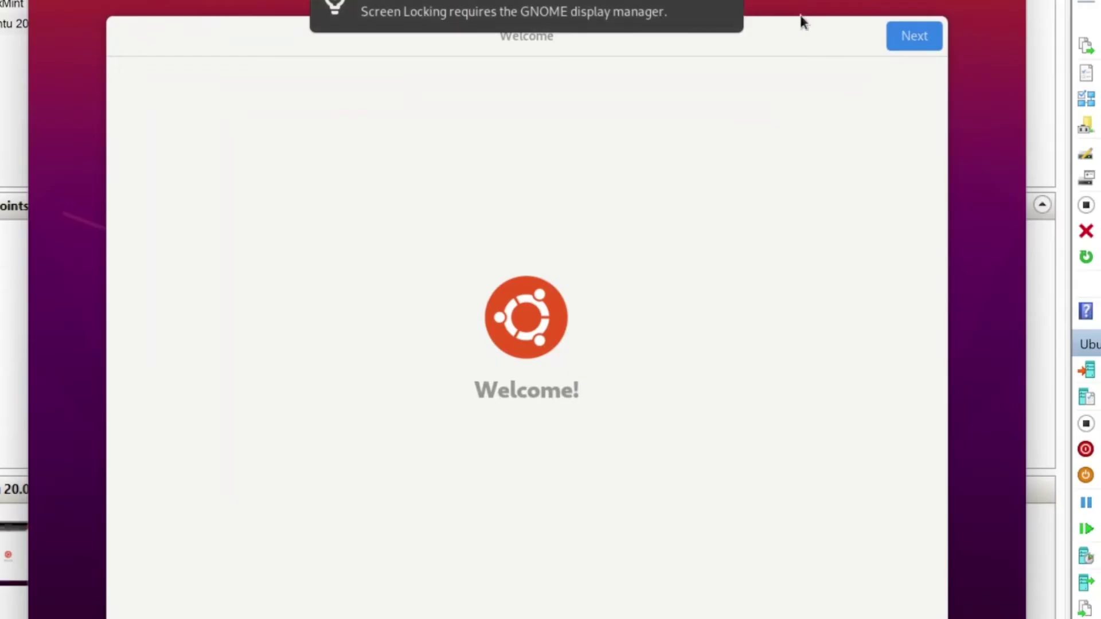
Step: Complete GNOME Initial Setup, keeping the English (US) layout and default privacy settings
{"action": "left_click", "coordinate": [900, 36]}
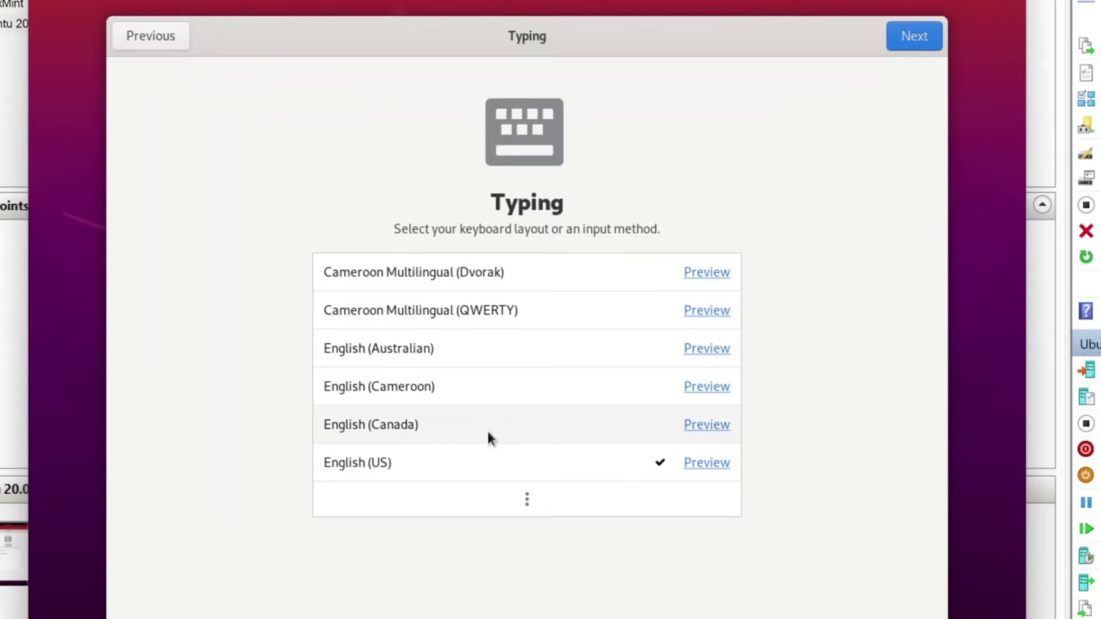
{"action": "left_click", "coordinate": [581, 467]}
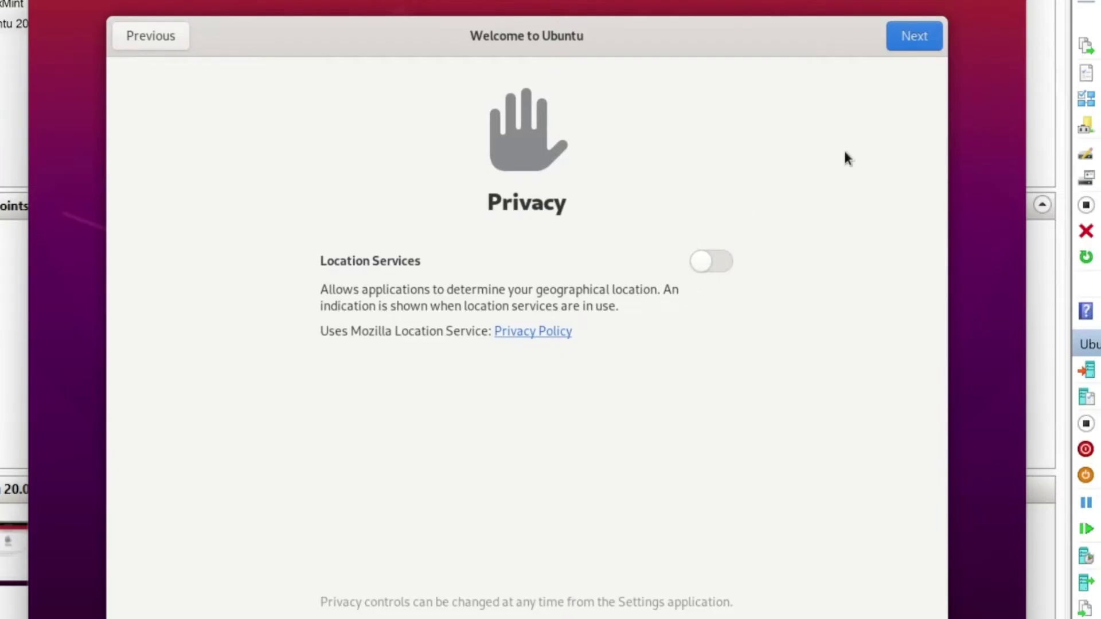
{"action": "left_click", "coordinate": [907, 49]}
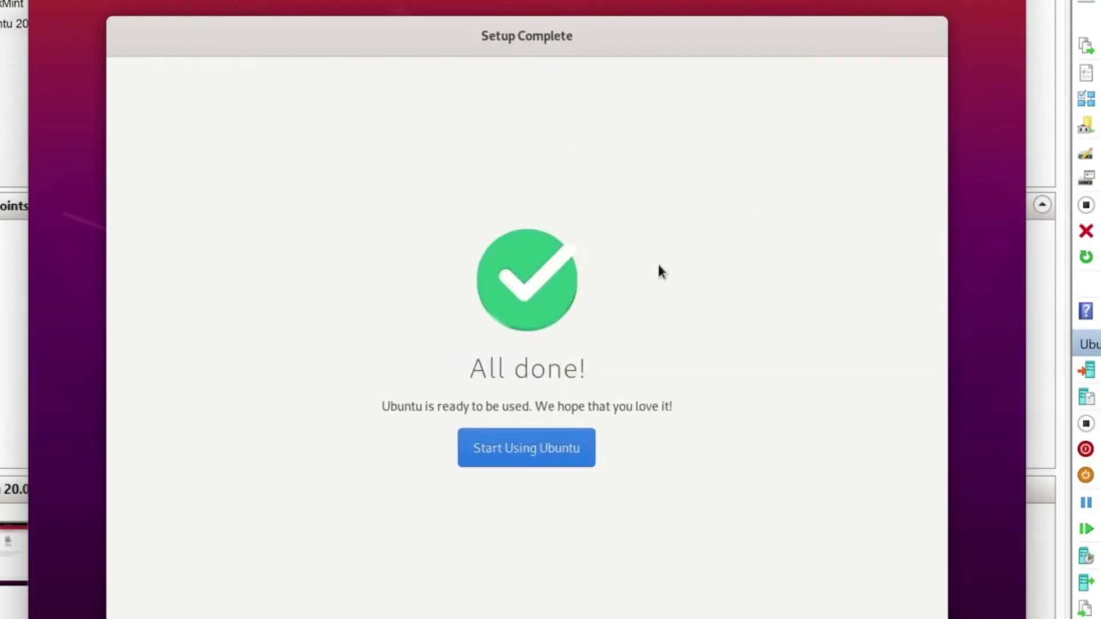
{"action": "left_click", "coordinate": [558, 445]}
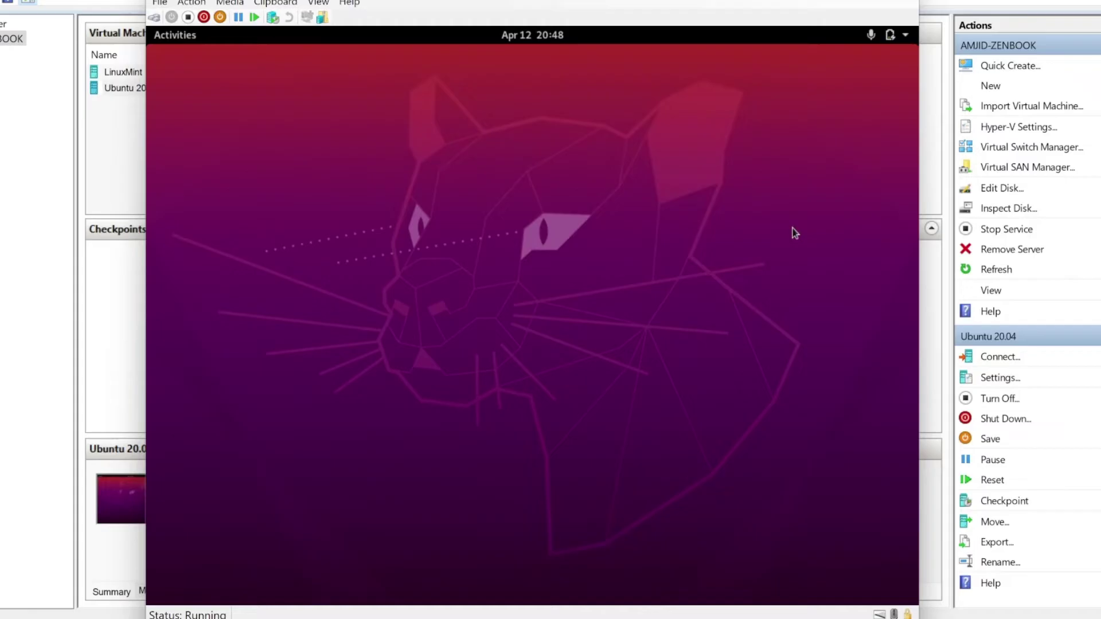
Step: Restart the VM through Power Off / Log Out, then drag-select the new desktop icons
{"action": "left_click", "coordinate": [904, 36]}
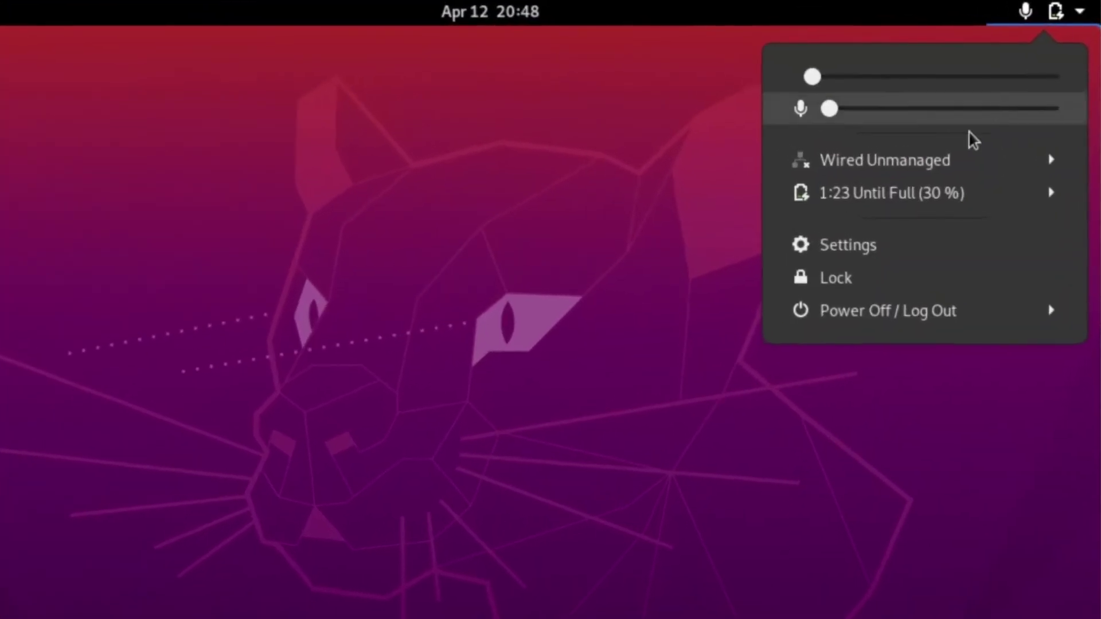
{"action": "left_click", "coordinate": [794, 221]}
{"action": "left_click", "coordinate": [870, 430]}
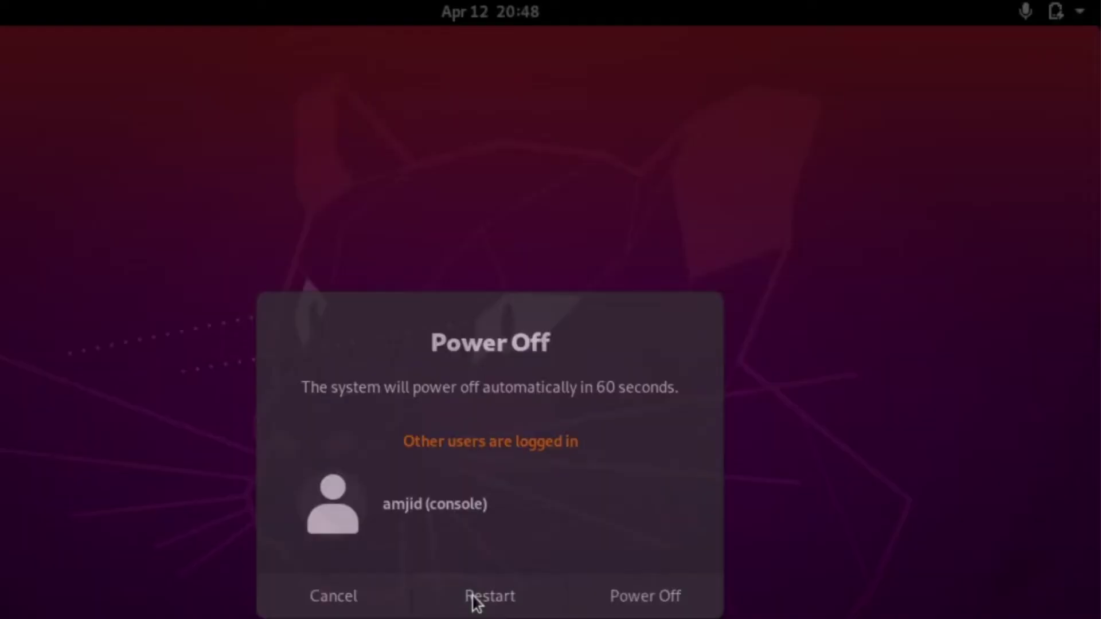
{"action": "left_click", "coordinate": [480, 597]}
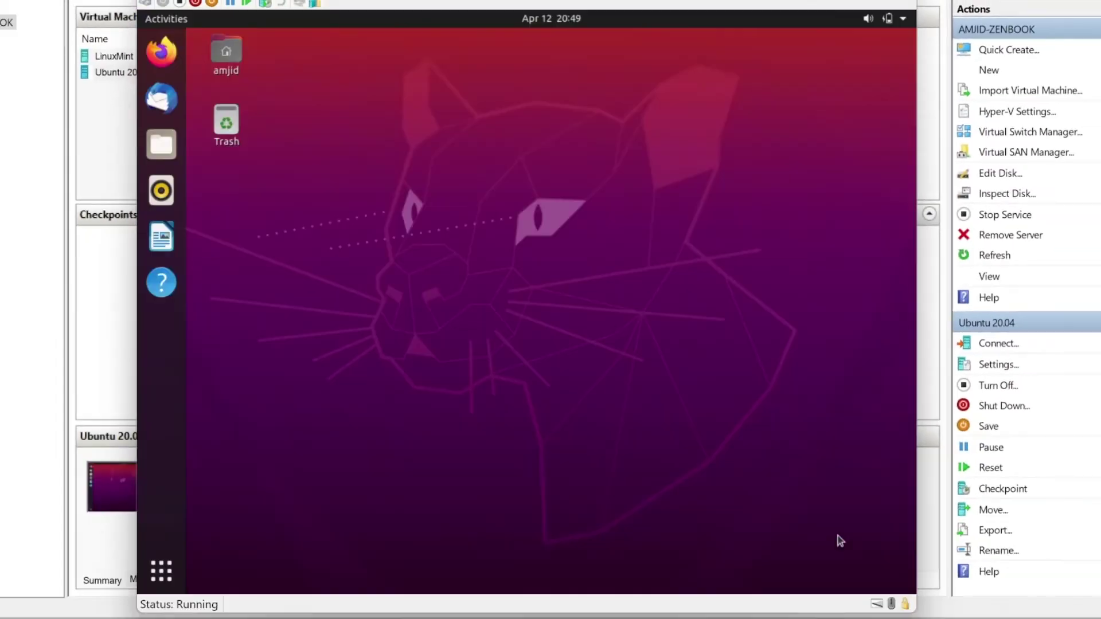
{"action": "left_click_drag", "start_coordinate": [266, 30], "coordinate": [187, 135]}
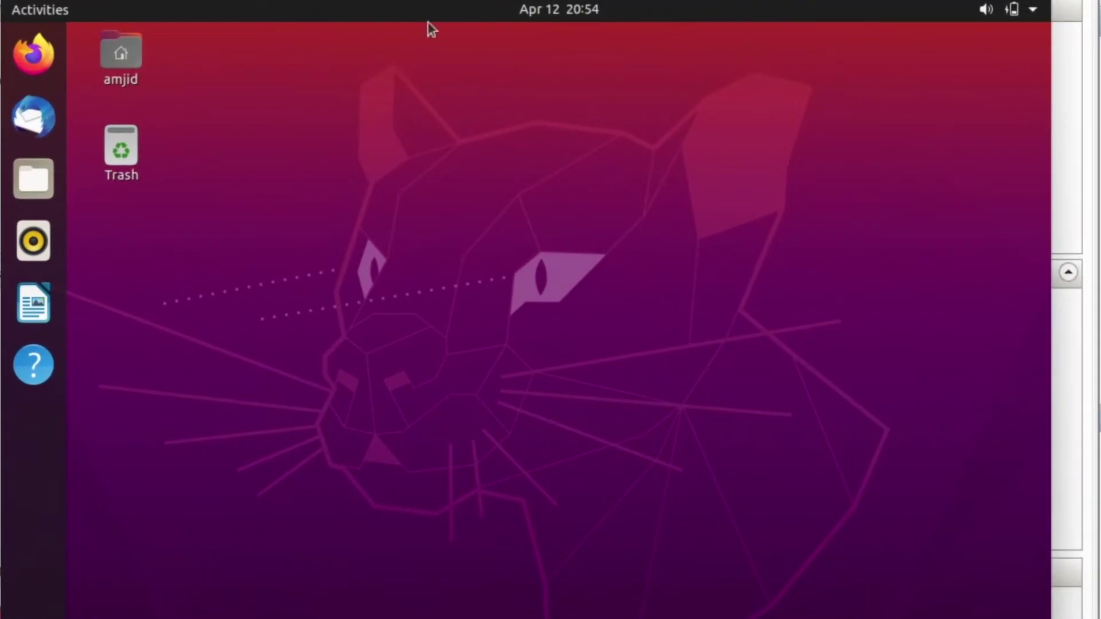
Step: In Firefox, download the Visual Studio Code .deb package and show it in its Downloads folder
{"action": "left_click", "coordinate": [54, 63]}
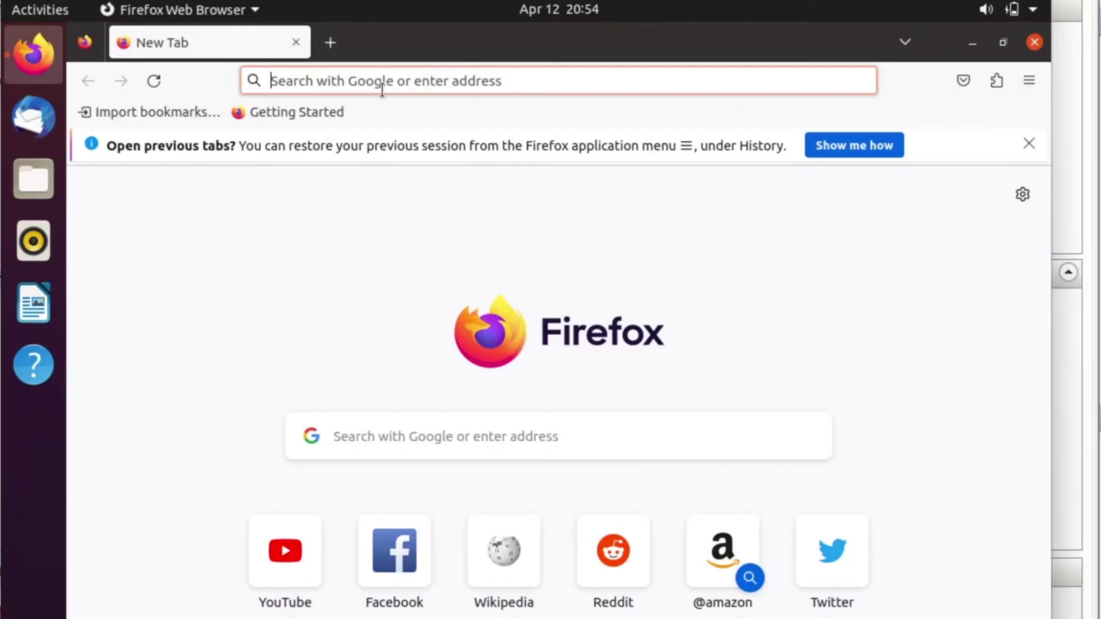
{"action": "type", "text": "visual studio"}
{"action": "key", "text": "Return"}
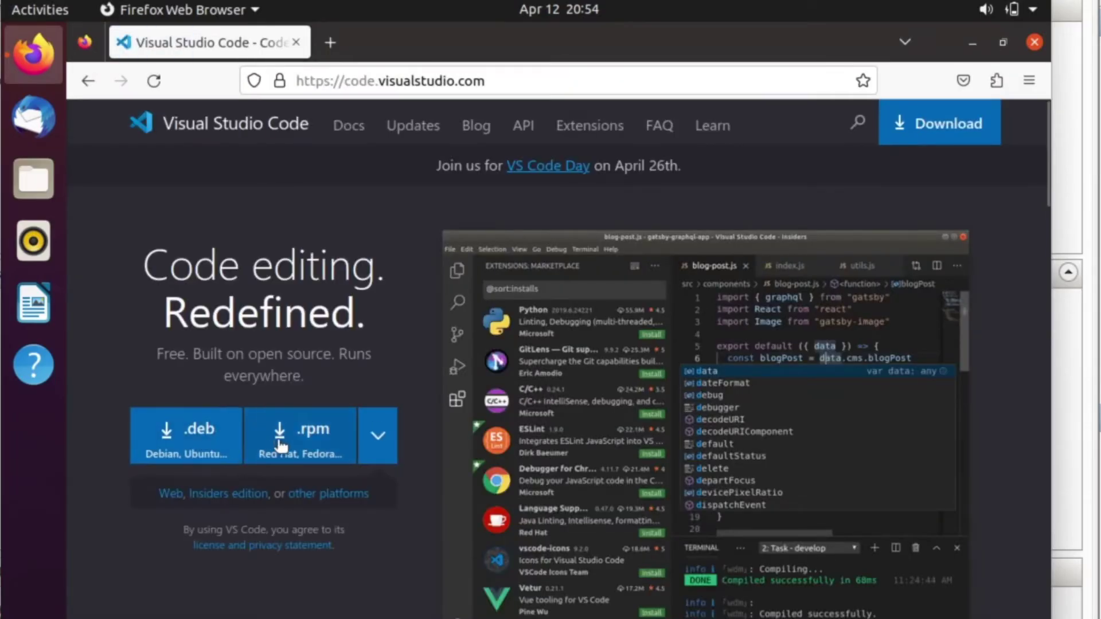
{"action": "left_click", "coordinate": [229, 457]}
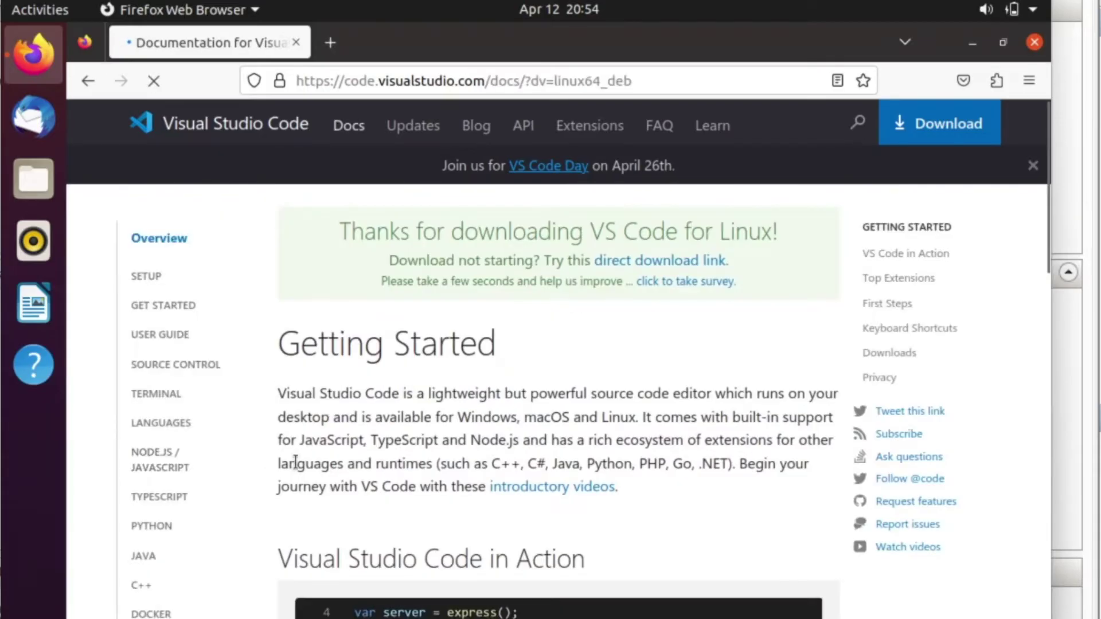
{"action": "scroll", "coordinate": [555, 483], "scroll_direction": "down", "scroll_amount": 5}
{"action": "scroll", "coordinate": [516, 472], "scroll_direction": "down", "scroll_amount": 5}
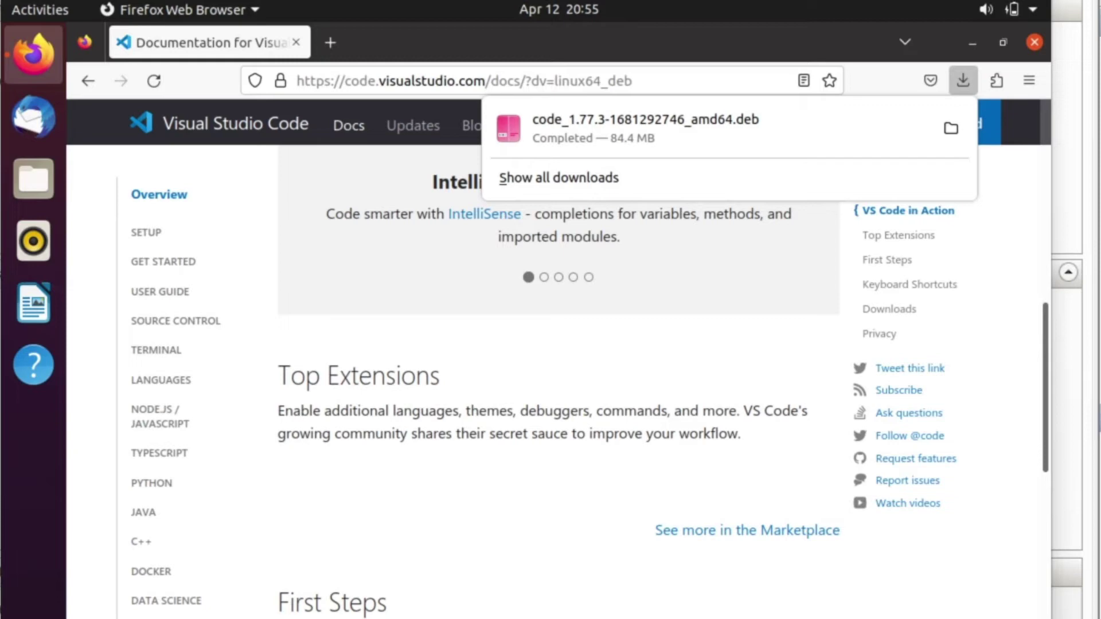
{"action": "left_click", "coordinate": [951, 128]}
Step: Close the Files window and launch Terminal from the Activities search
{"action": "left_click", "coordinate": [480, 127]}
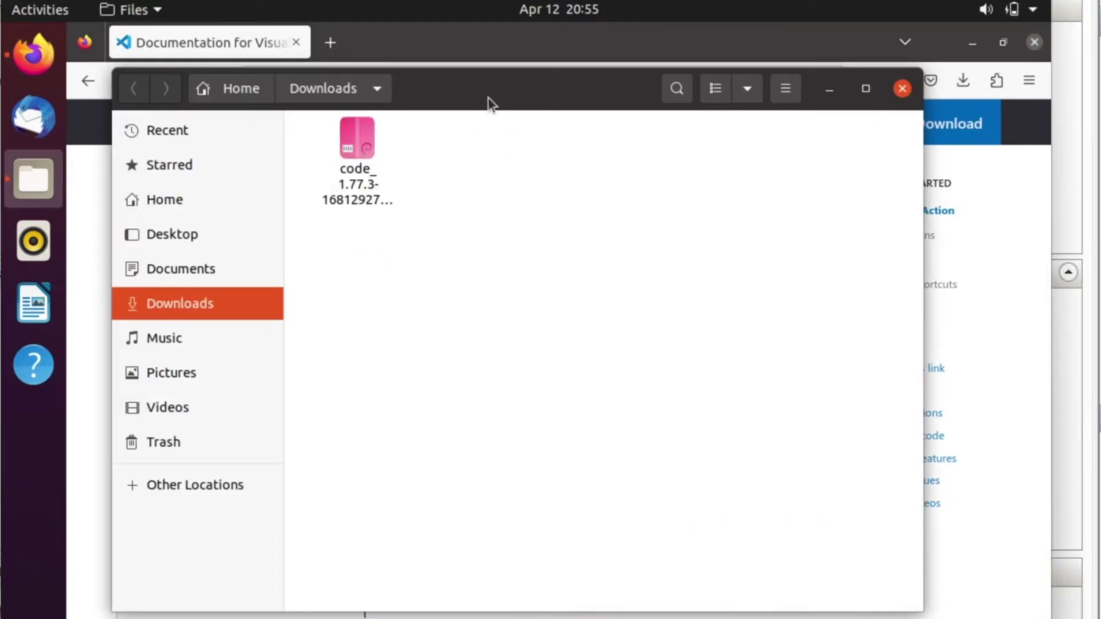
{"action": "left_click", "coordinate": [902, 88]}
{"action": "key", "text": "super"}
{"action": "type", "text": "ter"}
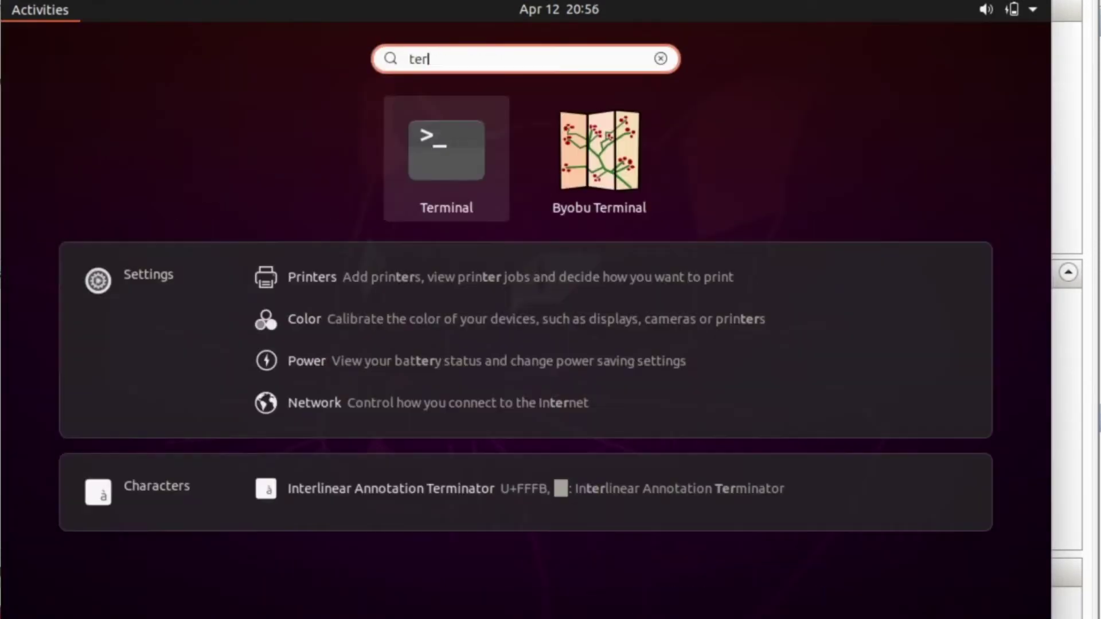
{"action": "key", "text": "Return"}
Step: Change into the Downloads folder with cd Downloads and list its contents
{"action": "key", "text": "Return"}
{"action": "type", "text": "ls"}
{"action": "key", "text": "Return"}
{"action": "type", "text": "cd Downloads"}
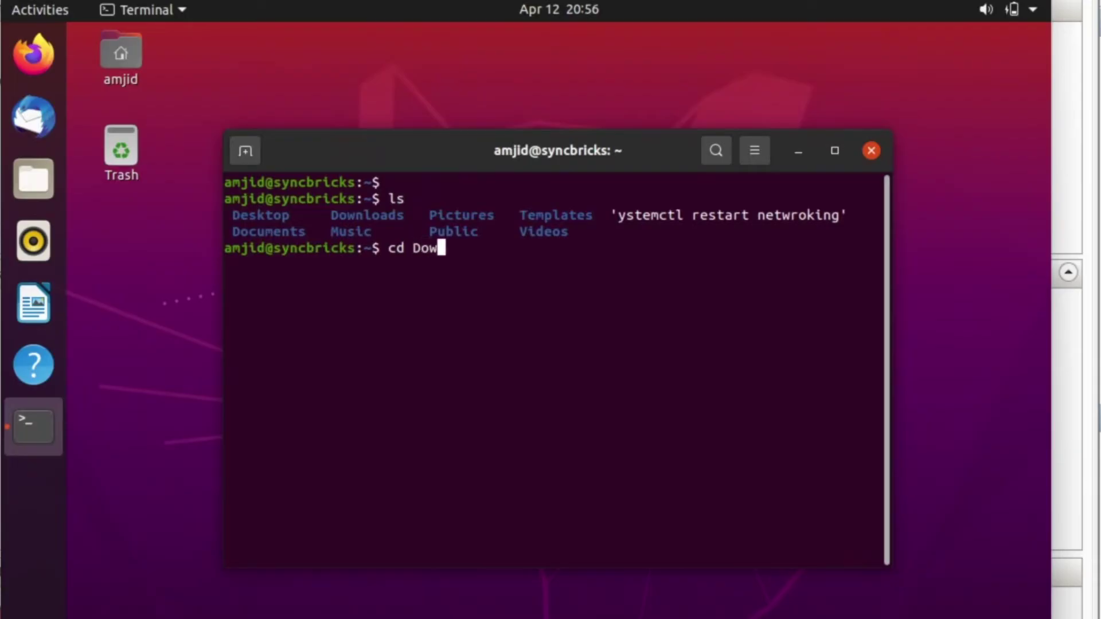
{"action": "key", "text": "Return"}
{"action": "key", "text": "ctrl+l"}
{"action": "key", "text": "Return"}
{"action": "key", "text": "Return"}
{"action": "key", "text": "Return"}
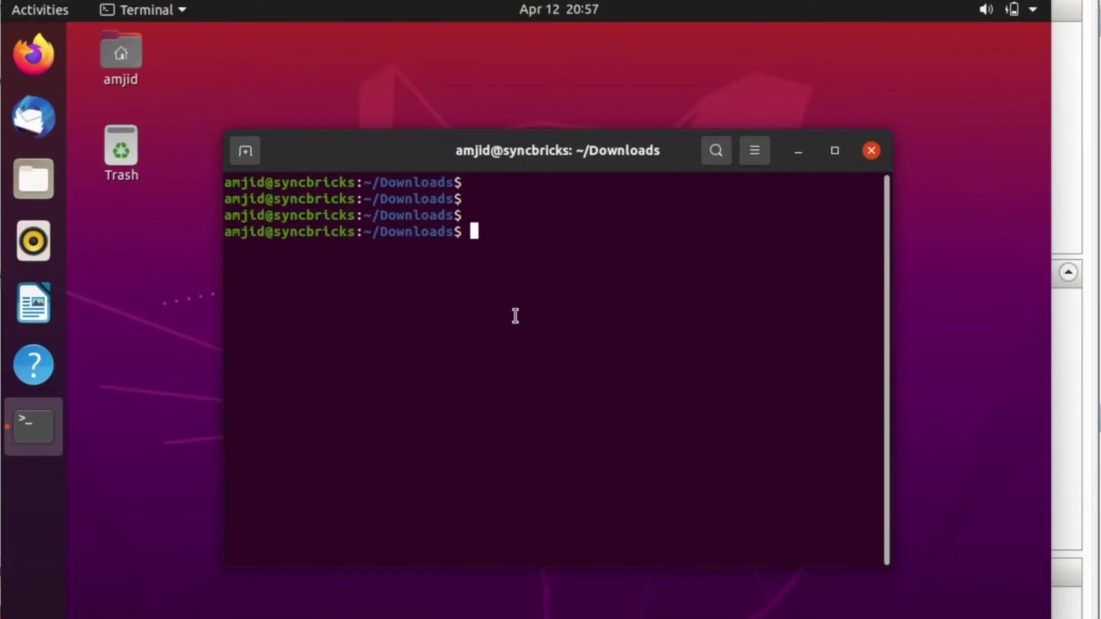
{"action": "type", "text": "ls"}
{"action": "key", "text": "Return"}
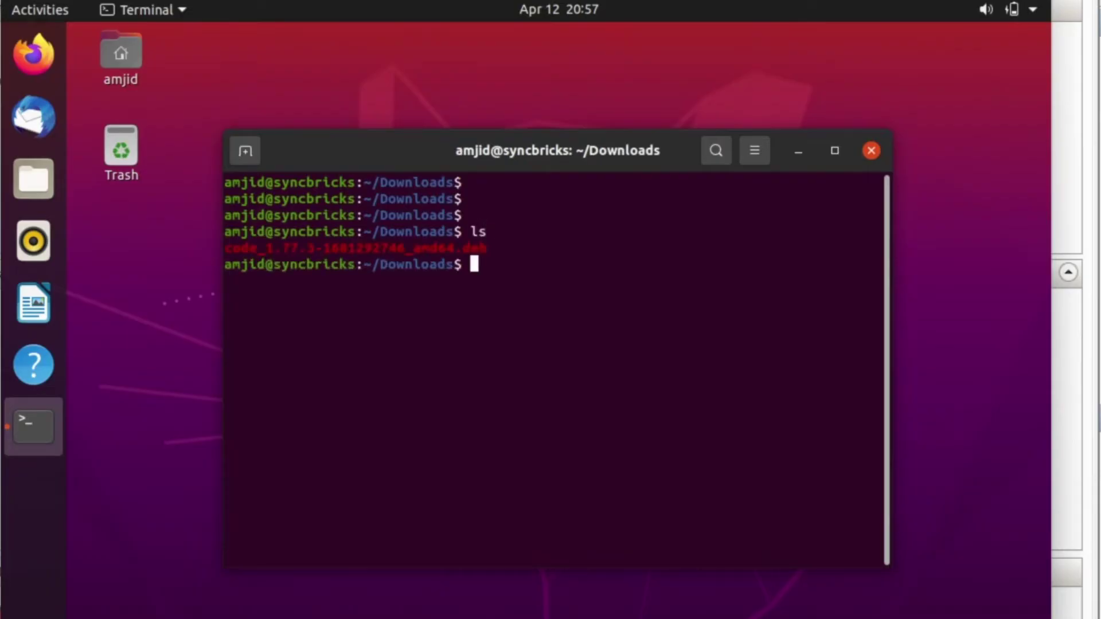
Step: Copy the .deb file name and paste it into a sudo apt-get install ./ command
{"action": "left_click_drag", "start_coordinate": [497, 248], "coordinate": [223, 248]}
{"action": "left_click", "coordinate": [499, 281]}
{"action": "type", "text": "sudo apt"}
{"action": "key", "text": "BackSpace"}
{"action": "type", "text": "t-get install "}
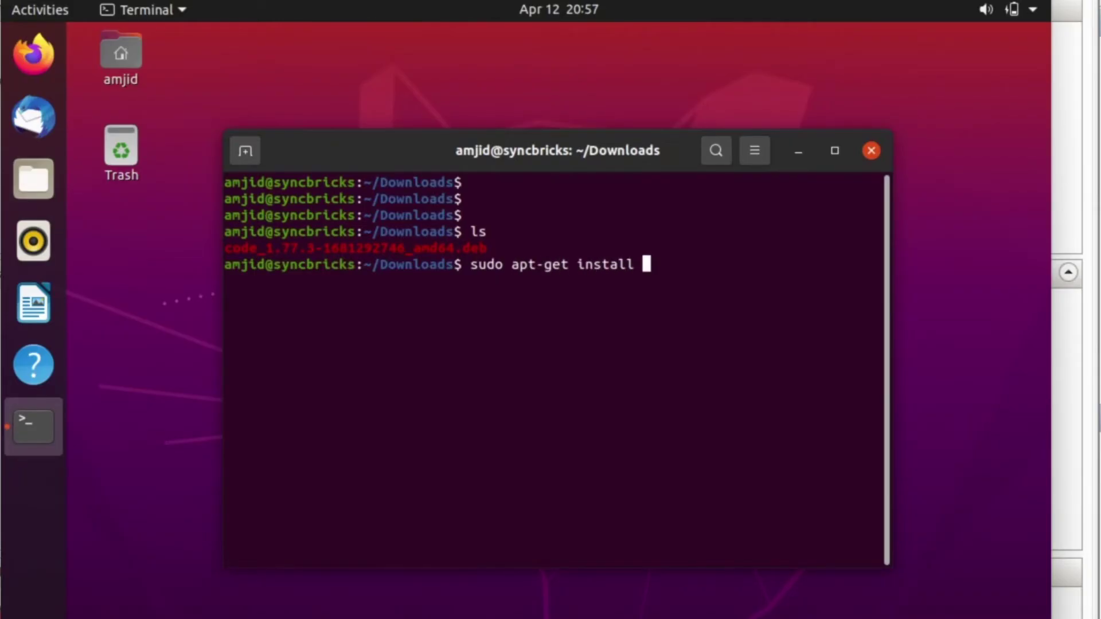
{"action": "type", "text": "./"}
{"action": "right_click", "coordinate": [659, 282]}
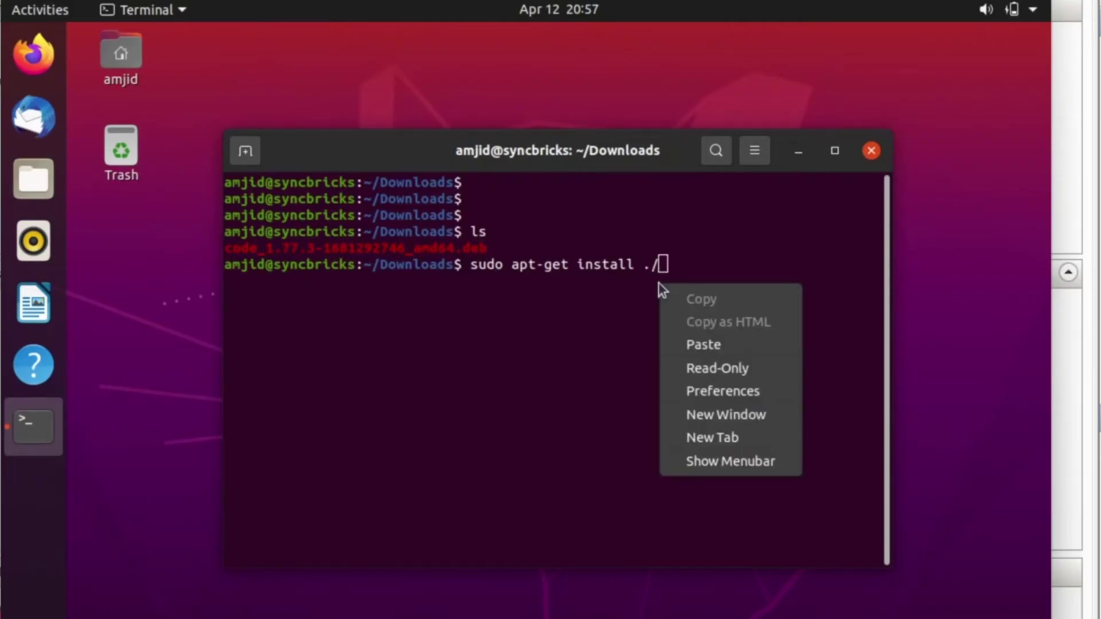
{"action": "left_click", "coordinate": [697, 344]}
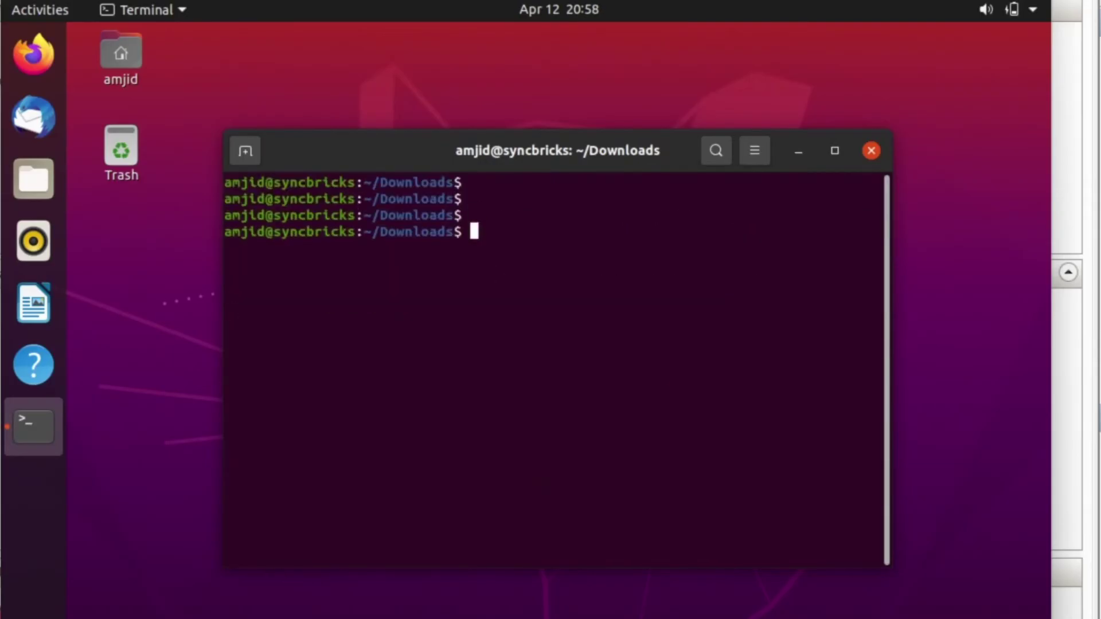
Step: Search Activities for 'code' and launch Visual Studio Code from the results
{"action": "key", "text": "super"}
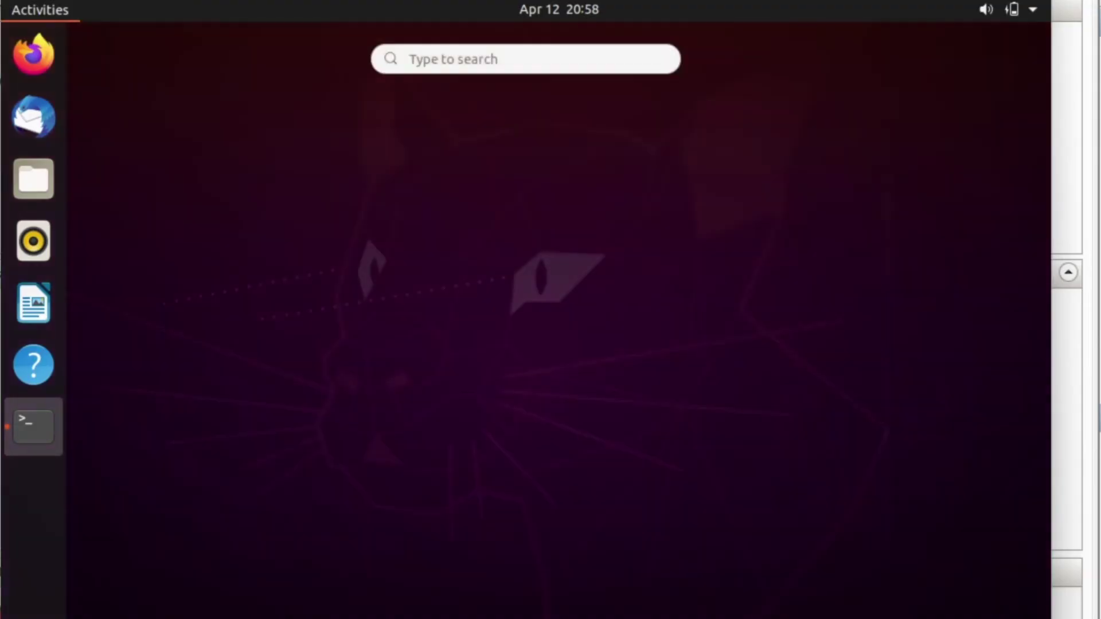
{"action": "type", "text": "d"}
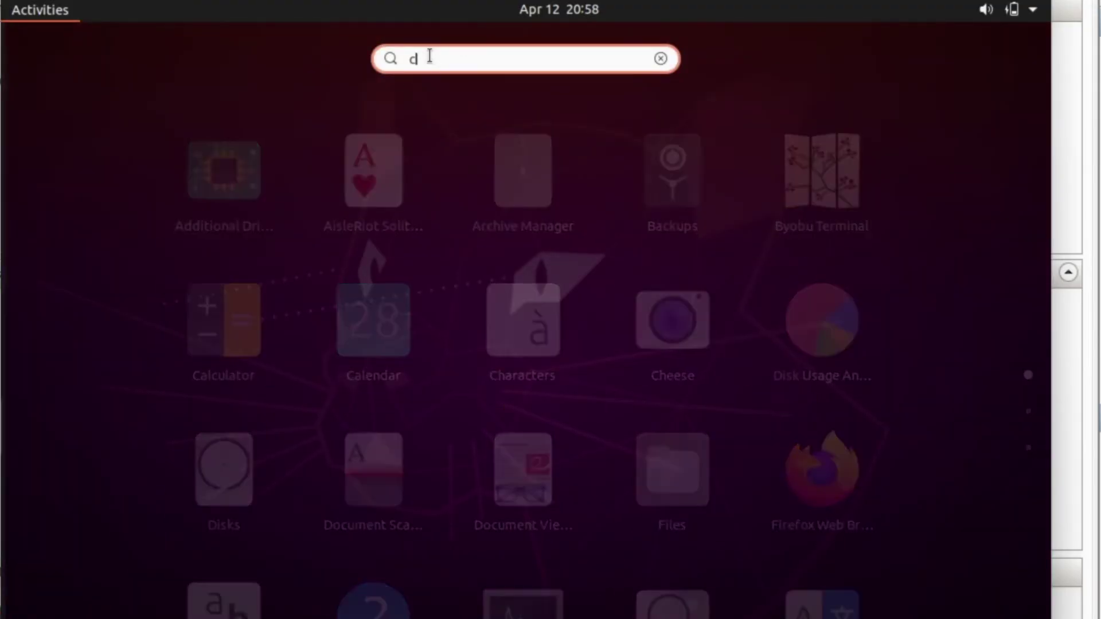
{"action": "key", "text": "BackSpace"}
{"action": "type", "text": "code"}
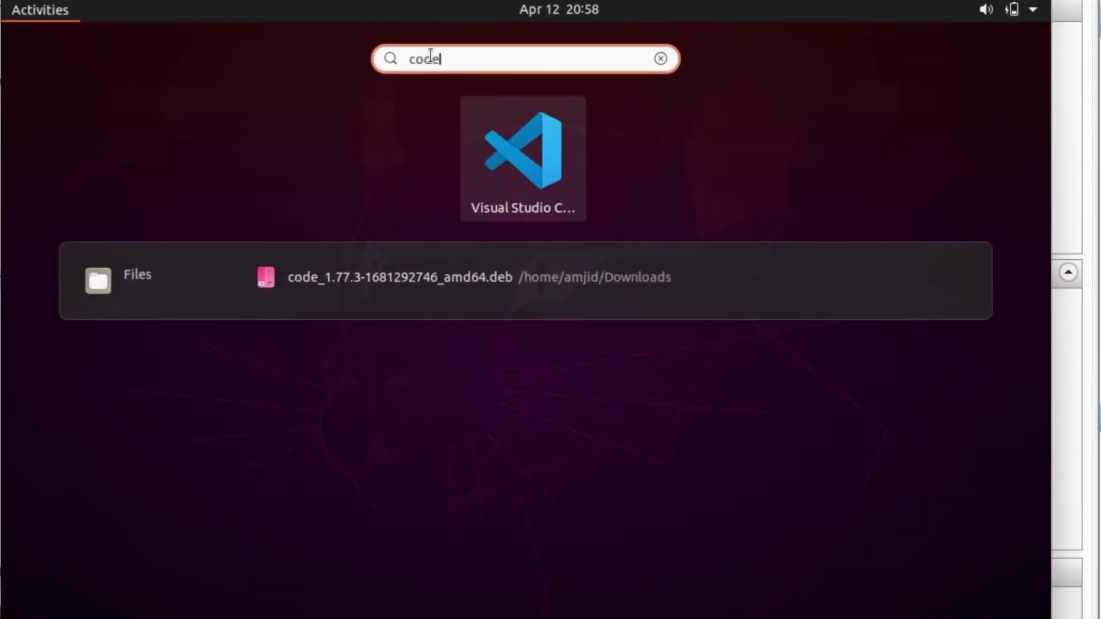
{"action": "left_click", "coordinate": [563, 165]}
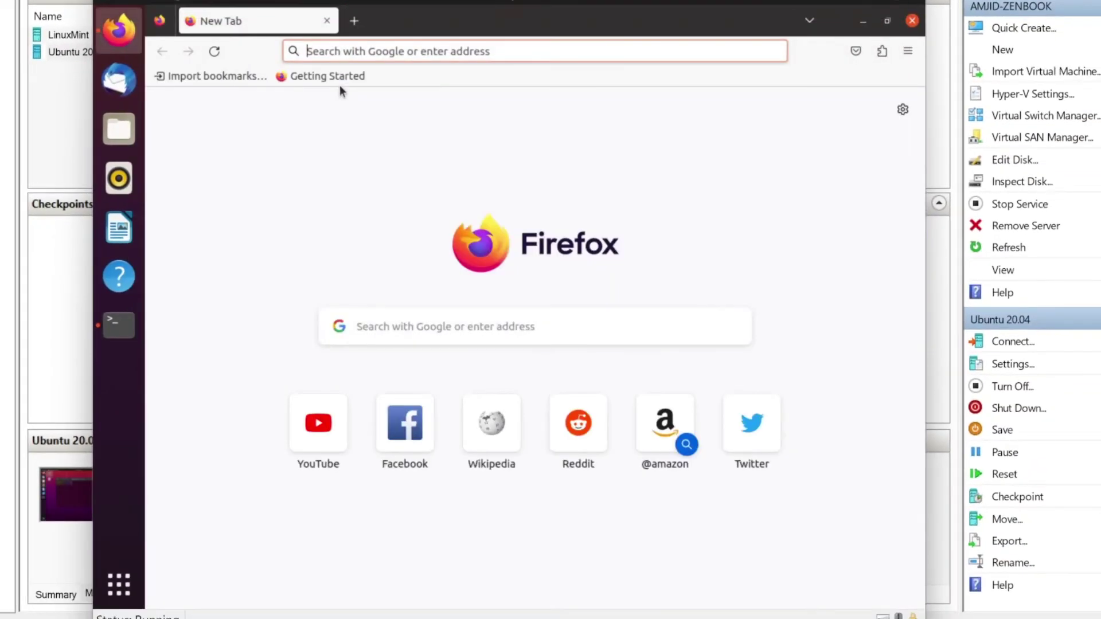
Step: Enter google.com/ to fetch Chrome, and close the terminal with exit
{"action": "type", "text": "google.com/"}
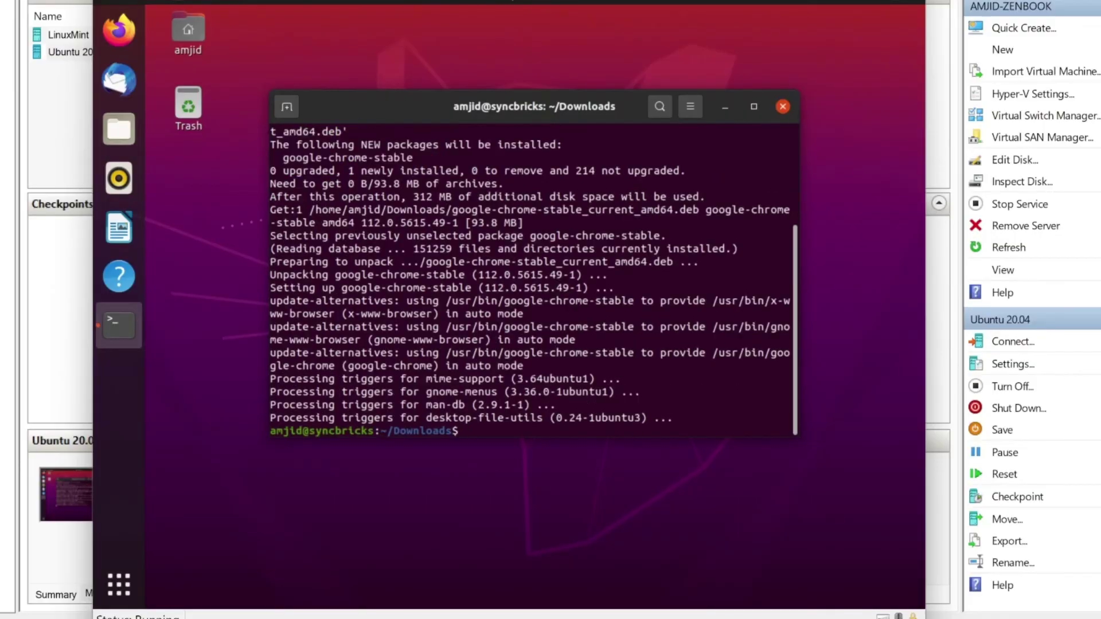
{"action": "type", "text": "exit"}
{"action": "key", "text": "Return"}
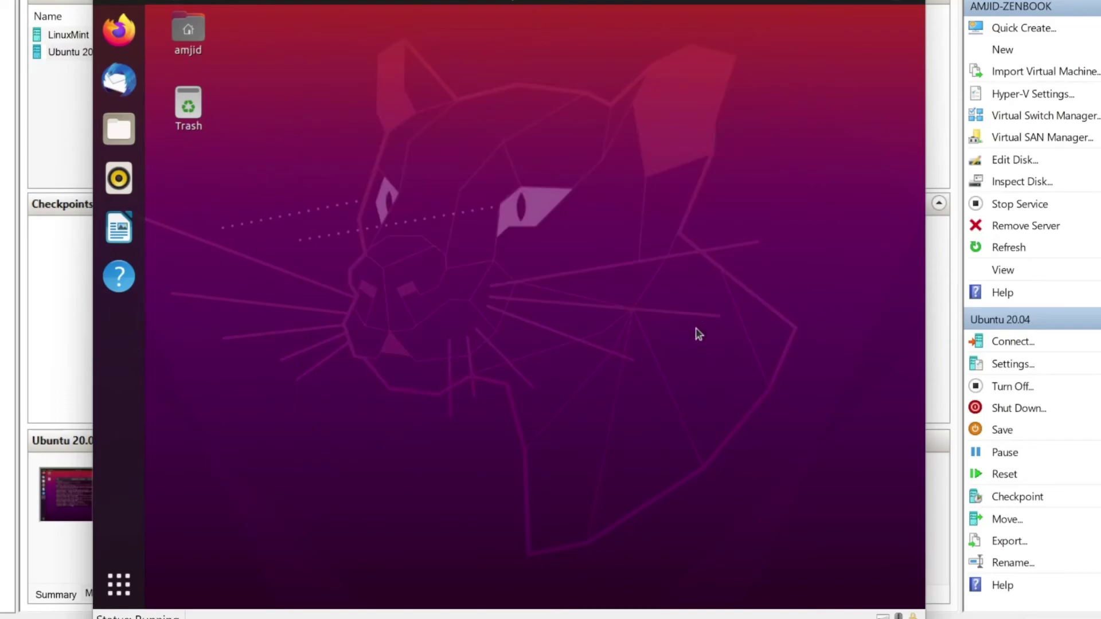
Step: Launch Google Chrome, pass the first-run pages, and set sign-in language to English (United States)
{"action": "left_click", "coordinate": [126, 581]}
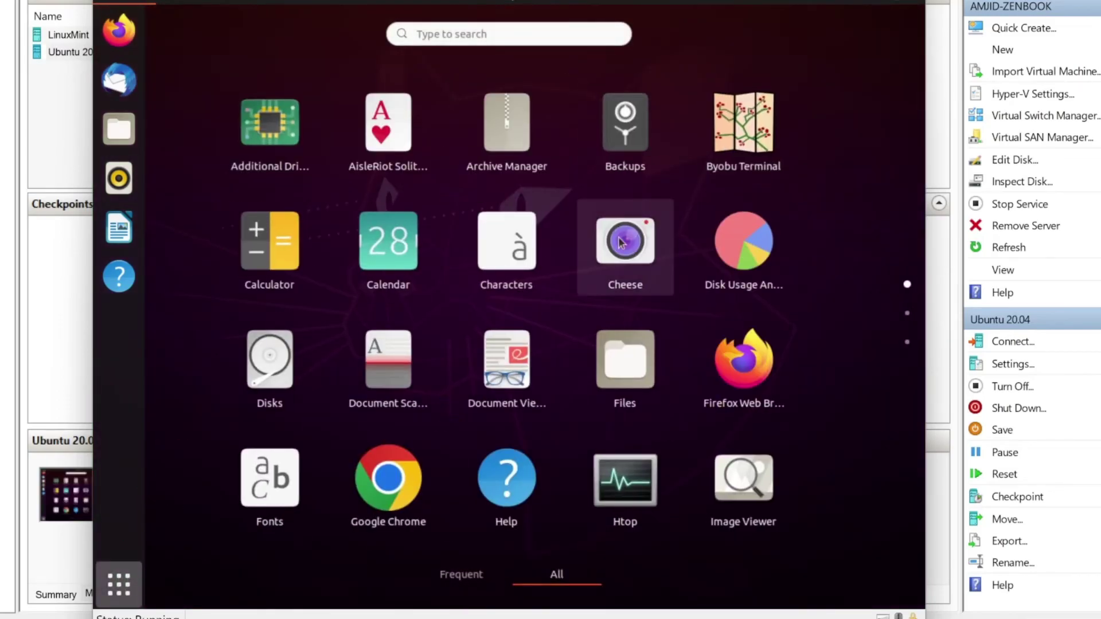
{"action": "left_click", "coordinate": [384, 475]}
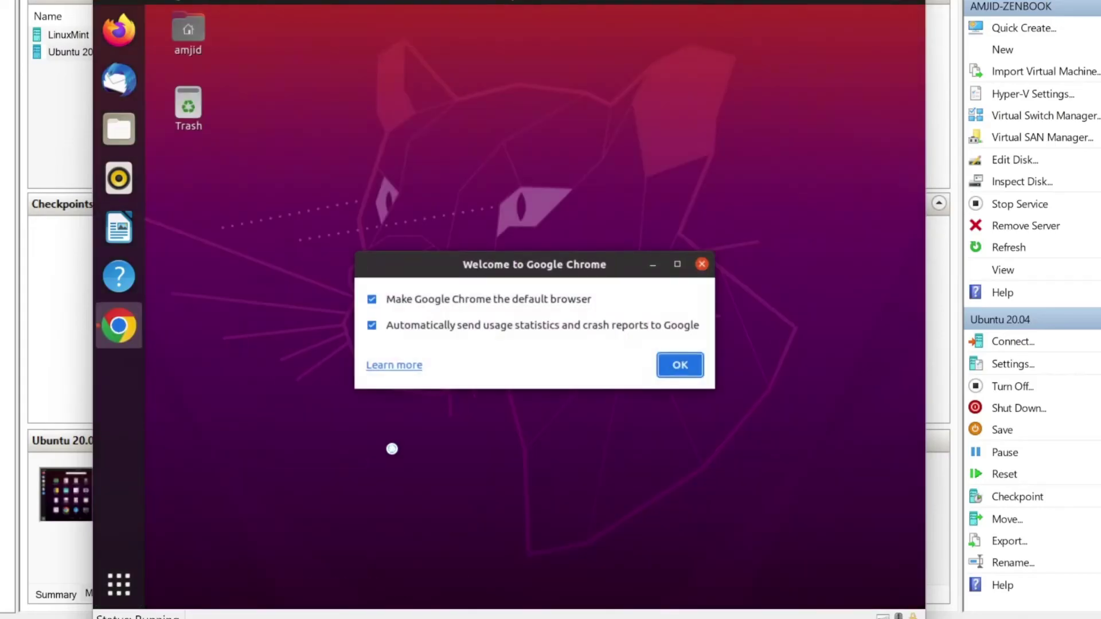
{"action": "key", "text": "Return"}
{"action": "left_click", "coordinate": [723, 503]}
{"action": "left_click", "coordinate": [534, 508]}
{"action": "left_click", "coordinate": [636, 564]}
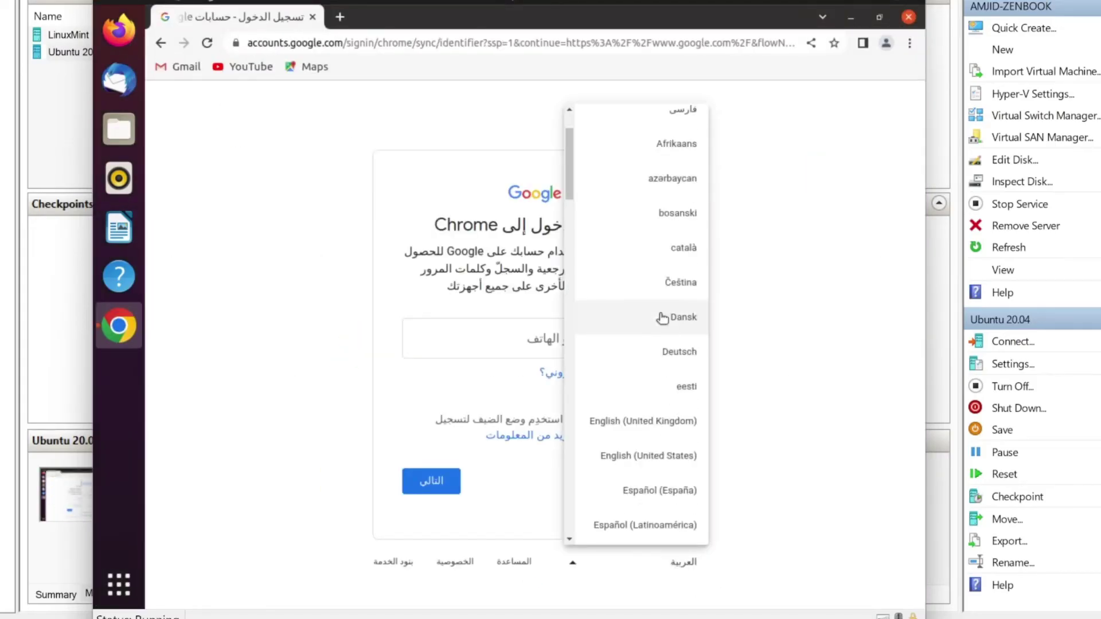
{"action": "left_click", "coordinate": [636, 455]}
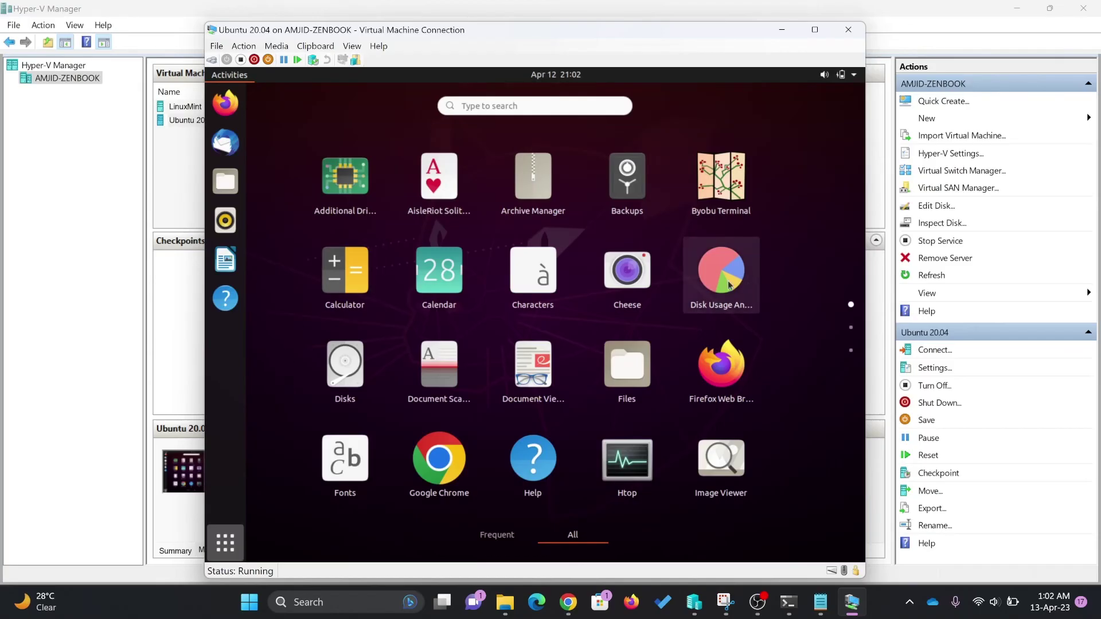
Step: Open the Ubuntu system menu and expand the Power Off / Log Out options
{"action": "left_click", "coordinate": [854, 75]}
{"action": "left_click", "coordinate": [751, 213]}
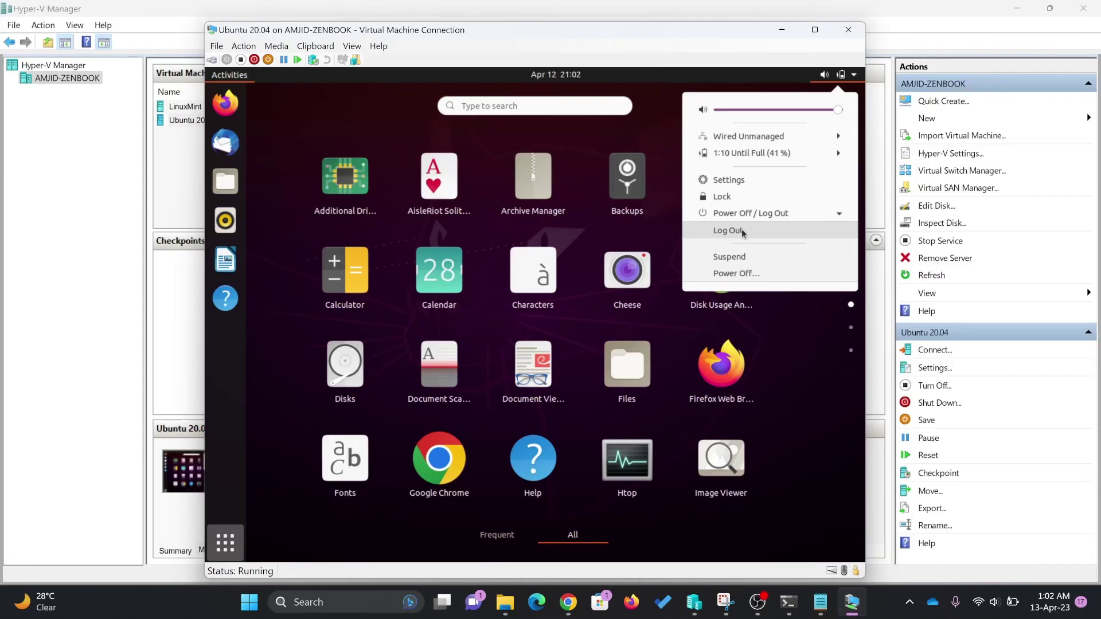